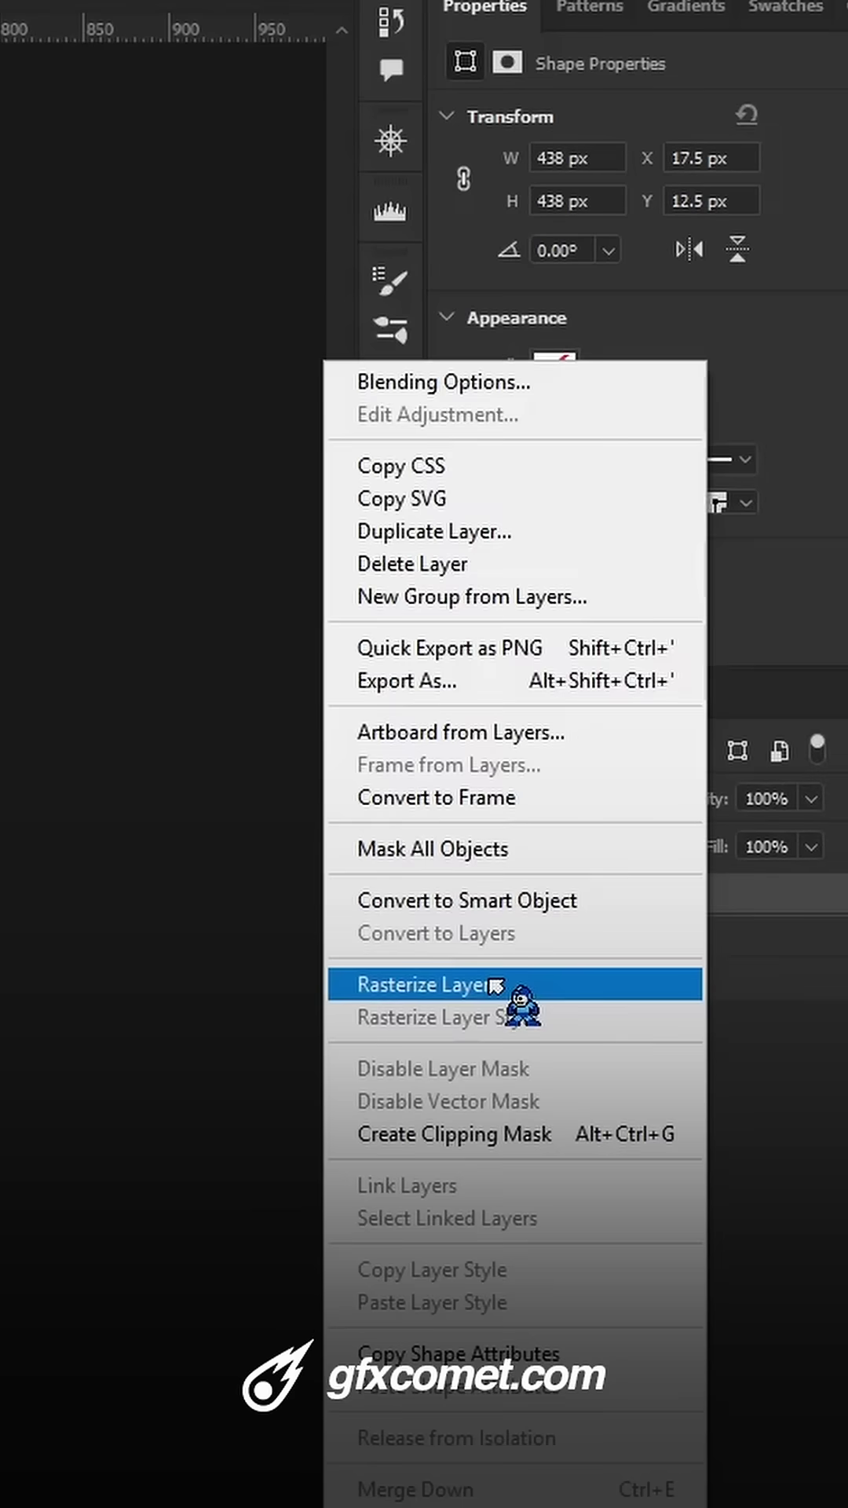
Step: Rasterize the white ring's shape layer into pixels
{"action": "left_click", "coordinate": [522, 983]}
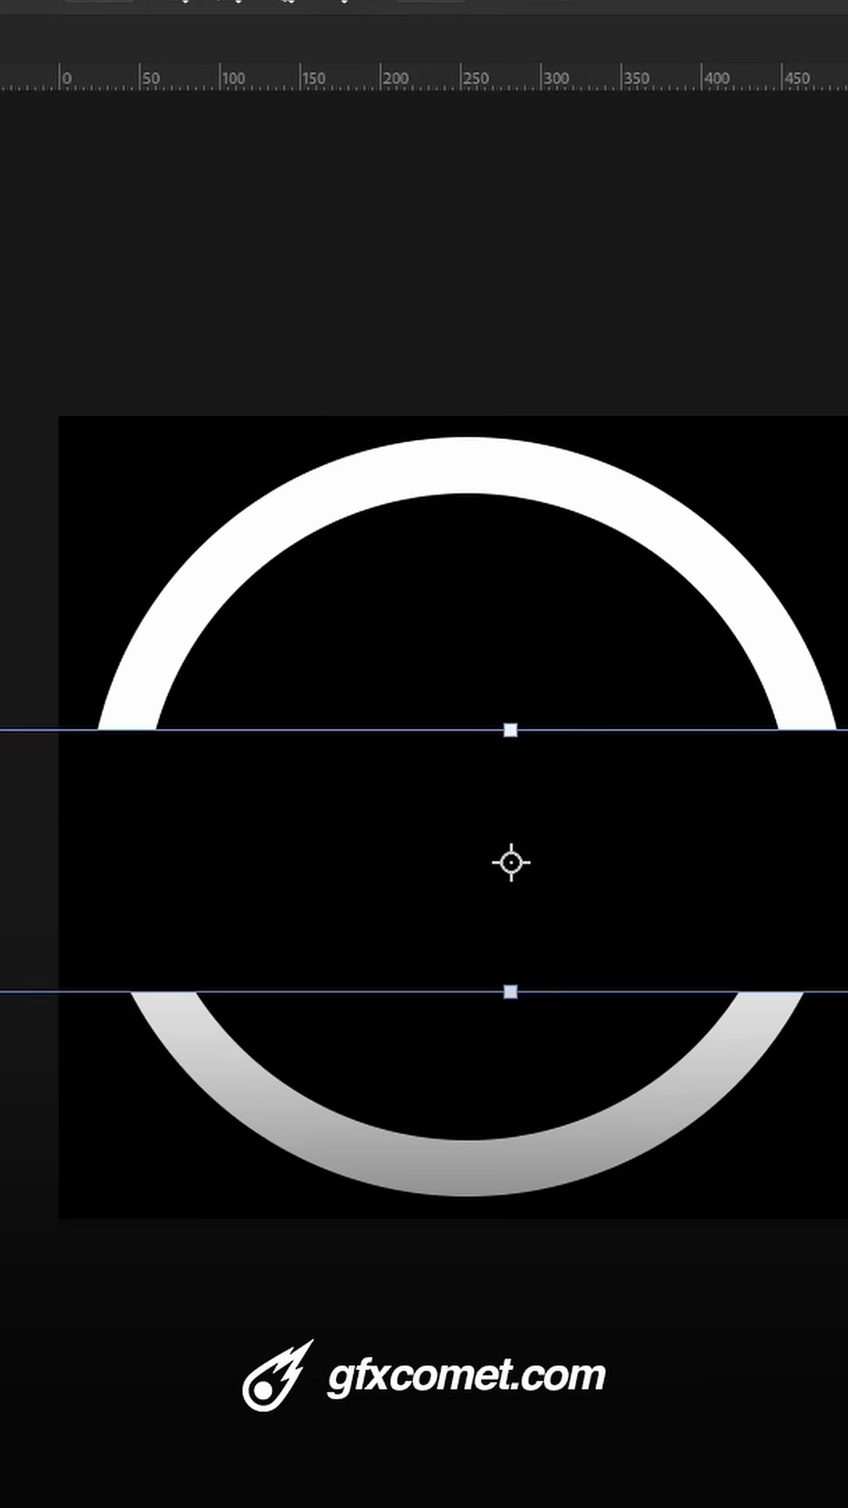
Step: Delete the crossing-rectangle area from the ring, splitting it into four arcs
{"action": "key", "text": "ctrl+a"}
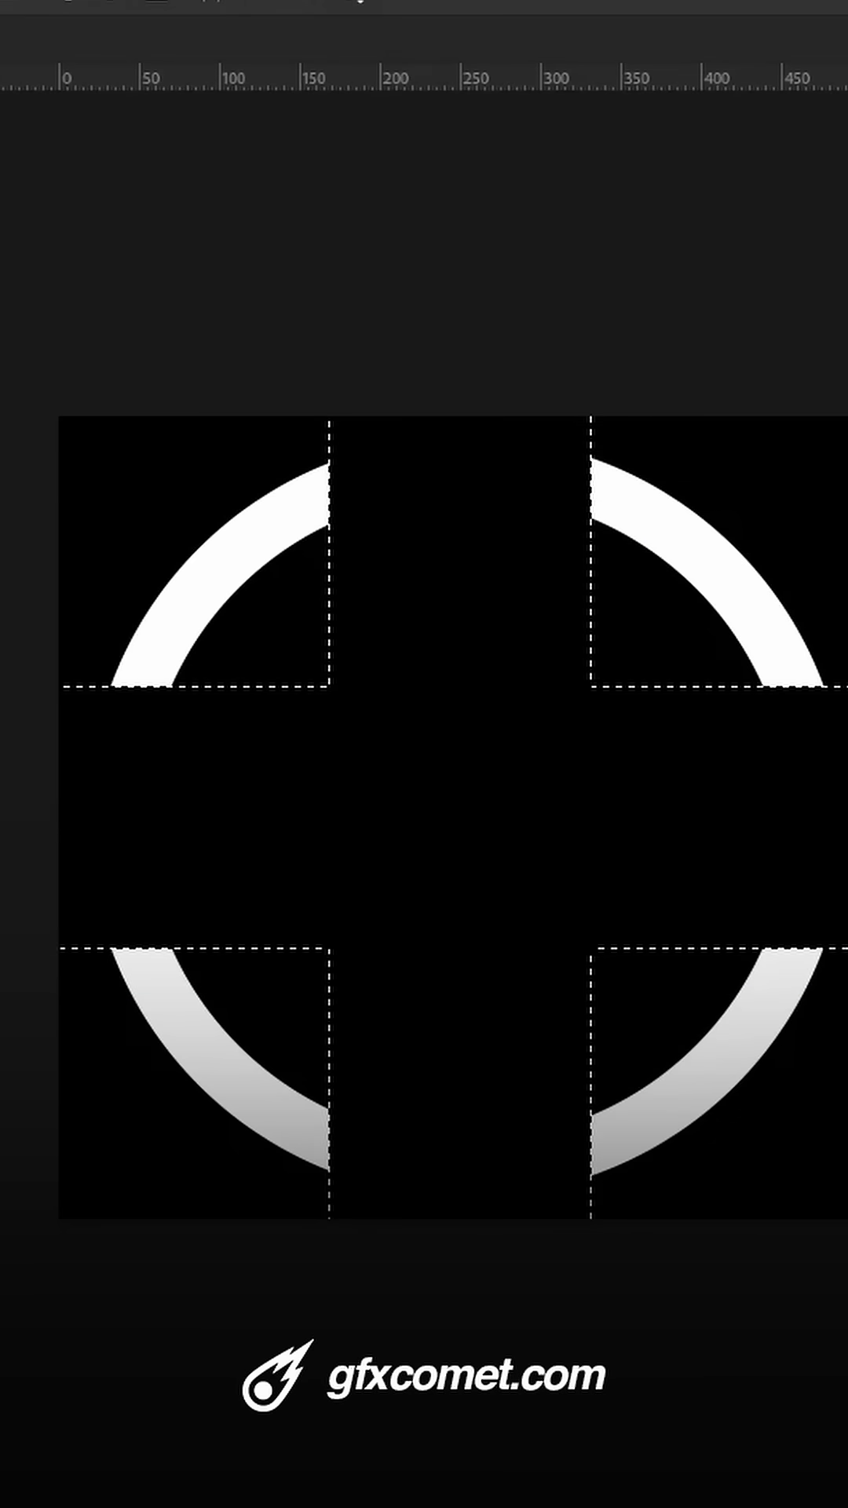
{"action": "key", "text": "ctrl+z"}
{"action": "key", "text": "Delete"}
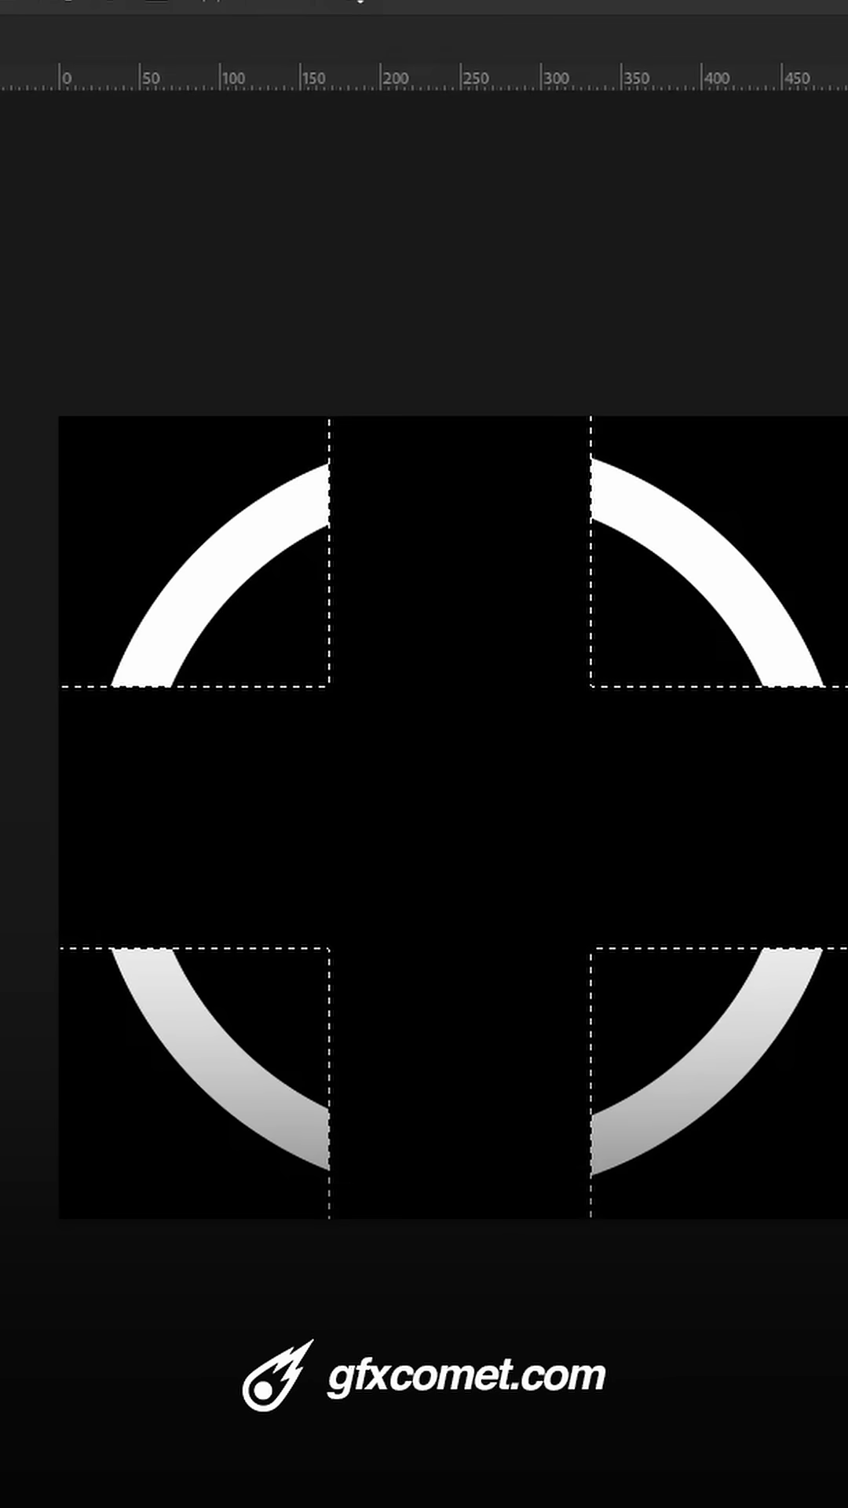